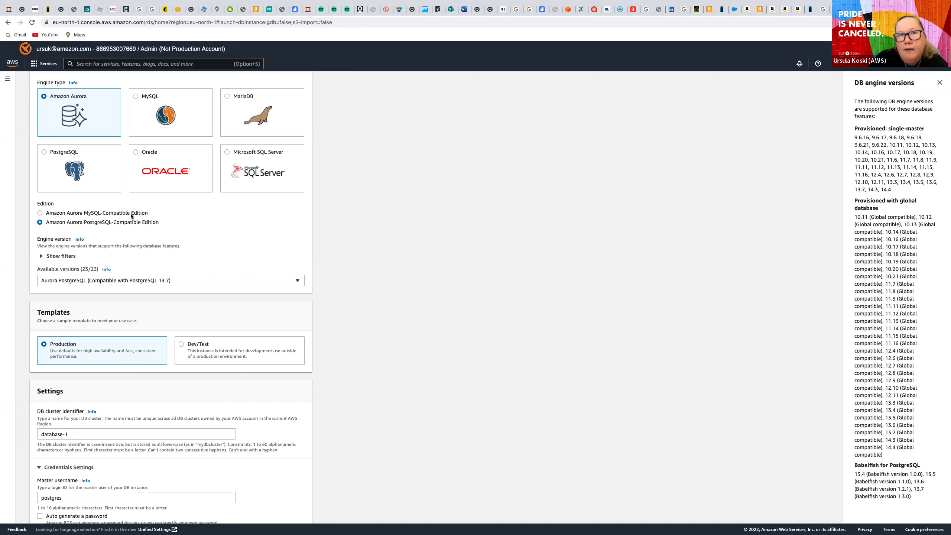
Show the engine version filters and select Aurora PostgreSQL (Compatible with PostgreSQL 13.4) as the engine version.
{"action": "left_click", "coordinate": [42, 258]}
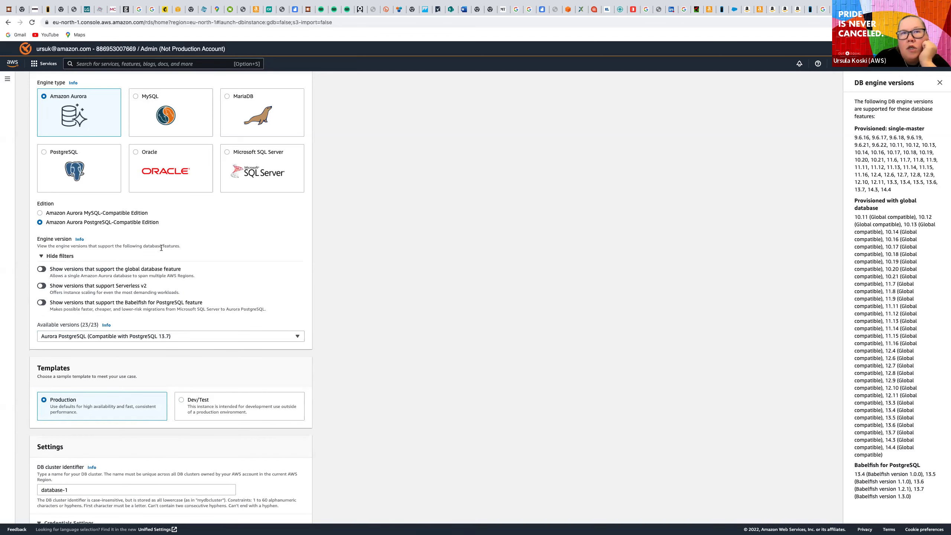
{"action": "scroll", "coordinate": [162, 248], "scroll_direction": "down", "scroll_amount": 2}
{"action": "left_click", "coordinate": [189, 263]}
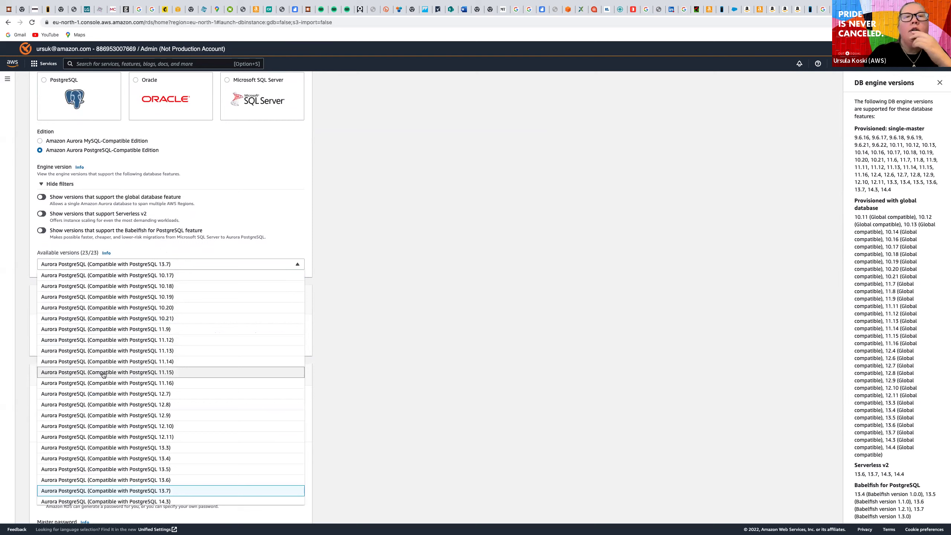
{"action": "scroll", "coordinate": [103, 375], "scroll_direction": "down", "scroll_amount": 1}
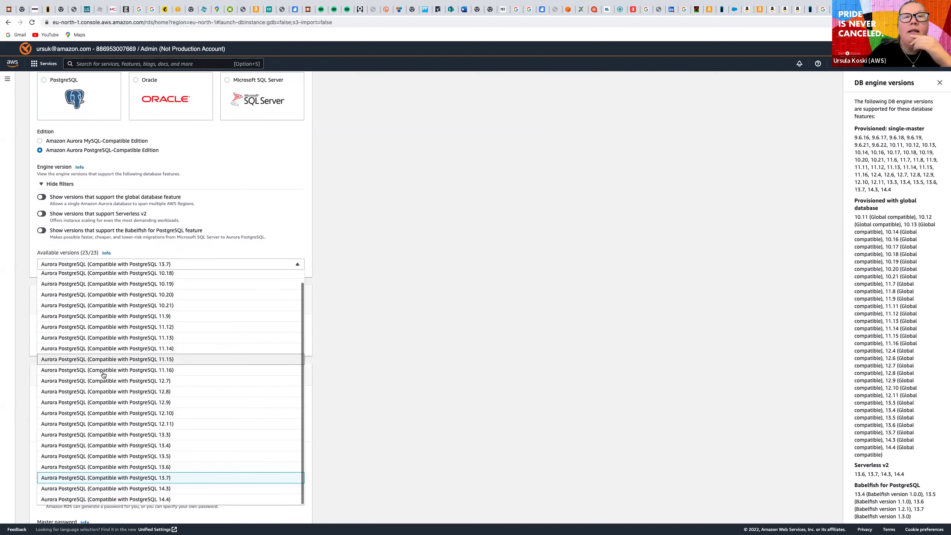
{"action": "left_click", "coordinate": [67, 446]}
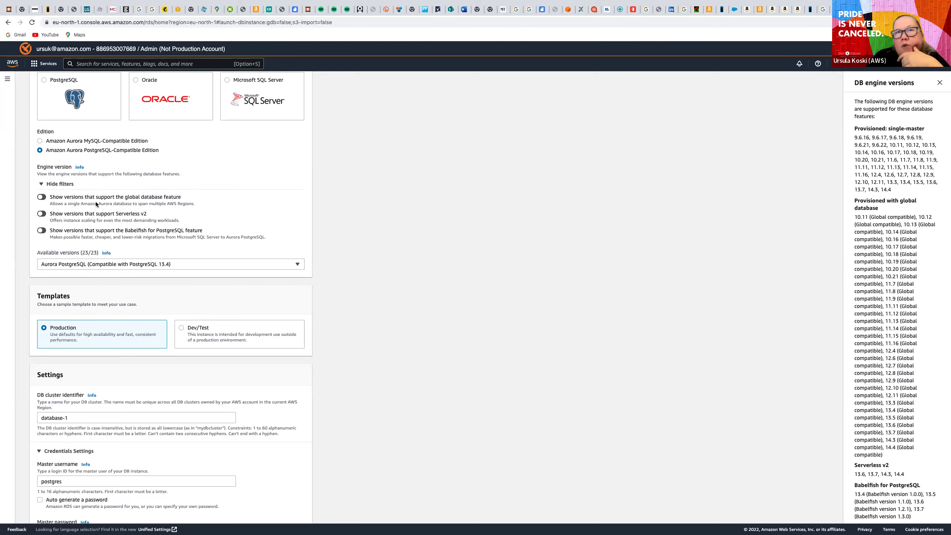
Set the DB cluster identifier to InspirationDatabase2023.
{"action": "scroll", "coordinate": [119, 271], "scroll_direction": "down", "scroll_amount": 5}
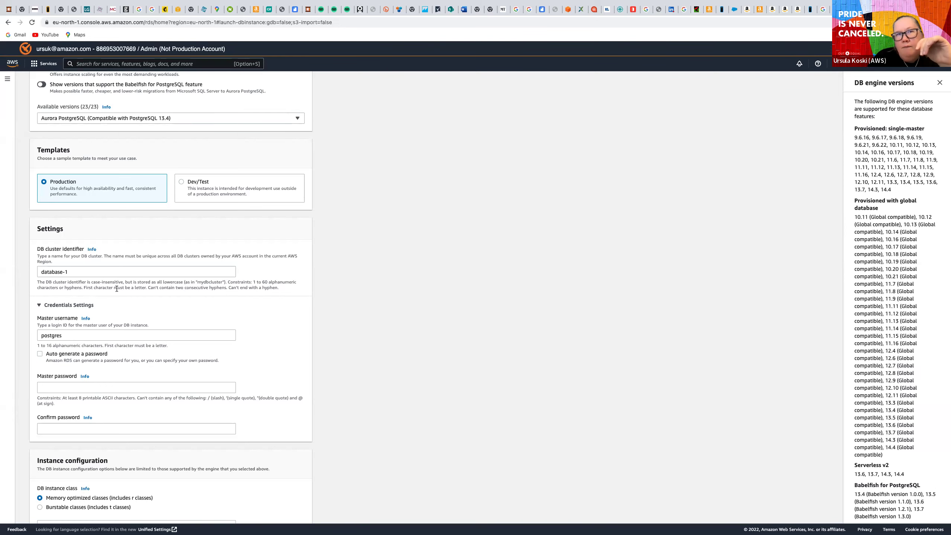
{"action": "left_click", "coordinate": [96, 273]}
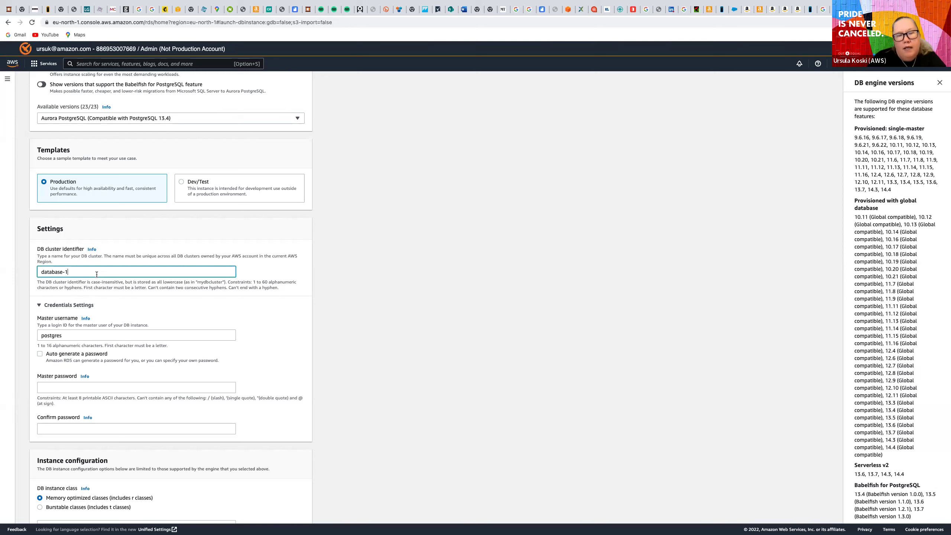
{"action": "triple_click", "coordinate": [96, 274]}
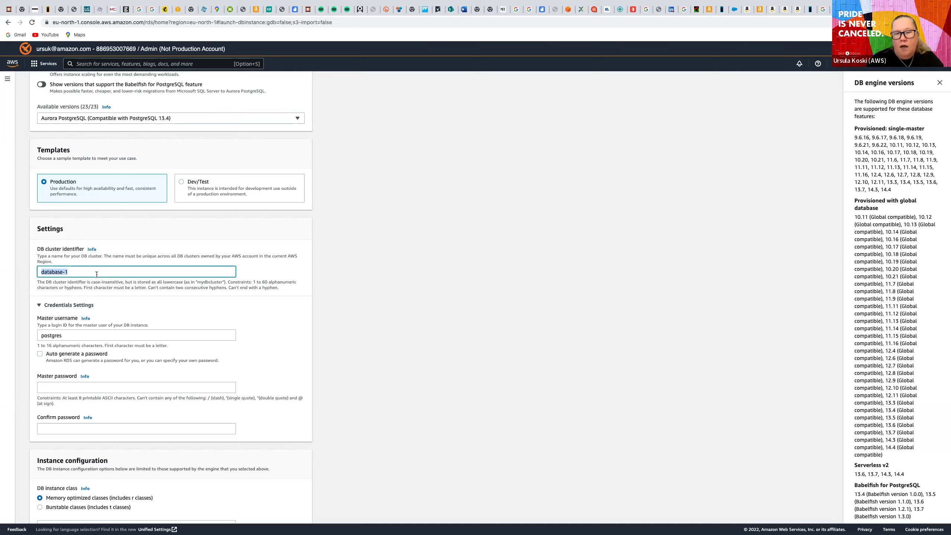
{"action": "type", "text": "InspirationDatabase2023"}
Turn on automatic password generation for the master user in the credentials settings.
{"action": "scroll", "coordinate": [201, 263], "scroll_direction": "down", "scroll_amount": 5}
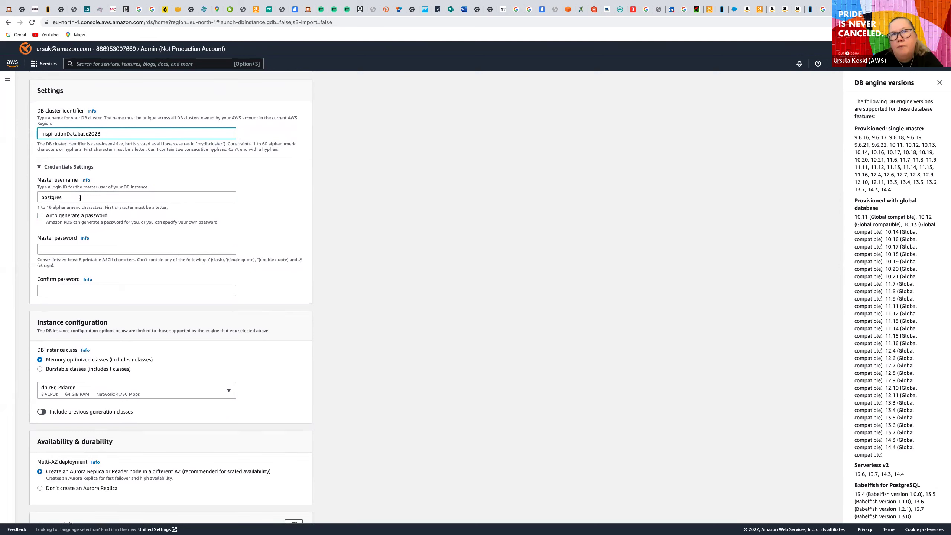
{"action": "left_click", "coordinate": [39, 216]}
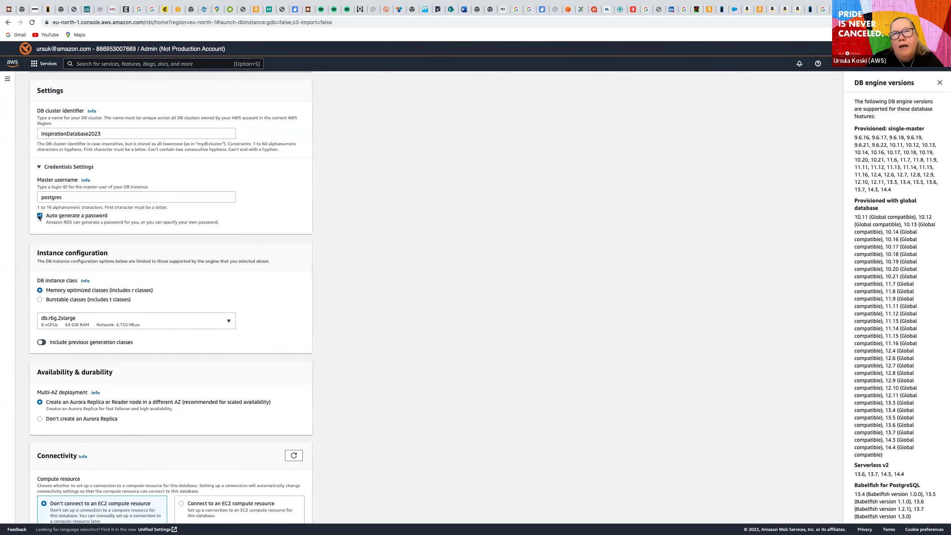
{"action": "left_click", "coordinate": [39, 215]}
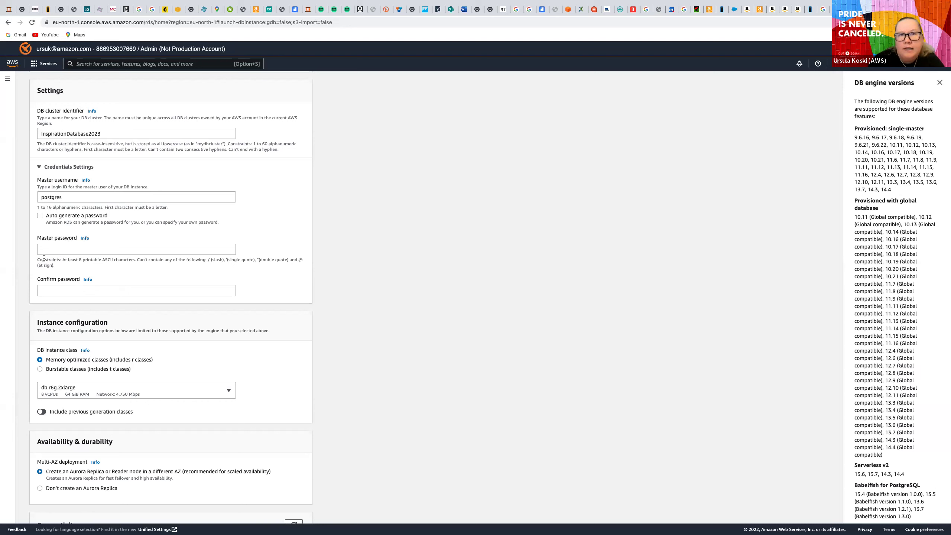
{"action": "left_click", "coordinate": [40, 216]}
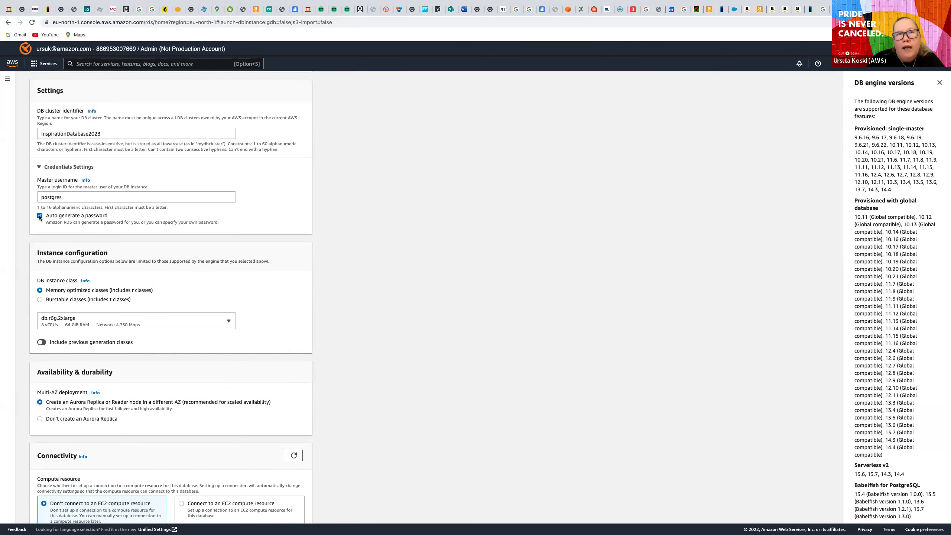
Set the DB instance class to db.r5.large, leaving previous generation classes excluded.
{"action": "scroll", "coordinate": [192, 267], "scroll_direction": "down", "scroll_amount": 5}
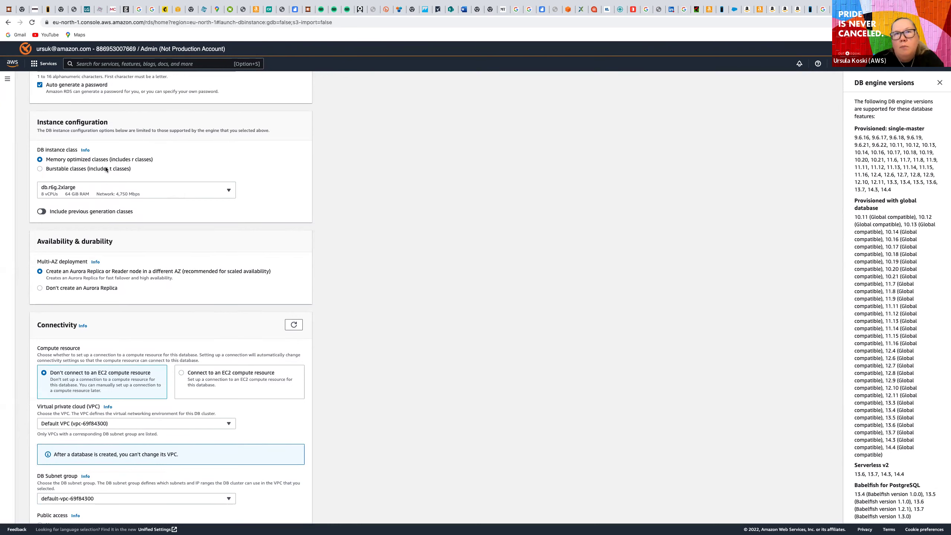
{"action": "left_click", "coordinate": [226, 191]}
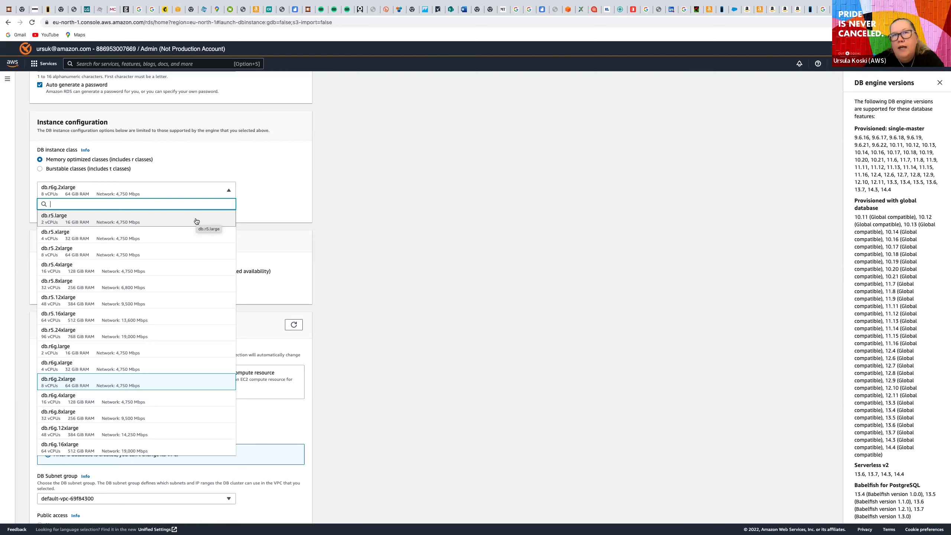
{"action": "left_click", "coordinate": [196, 220]}
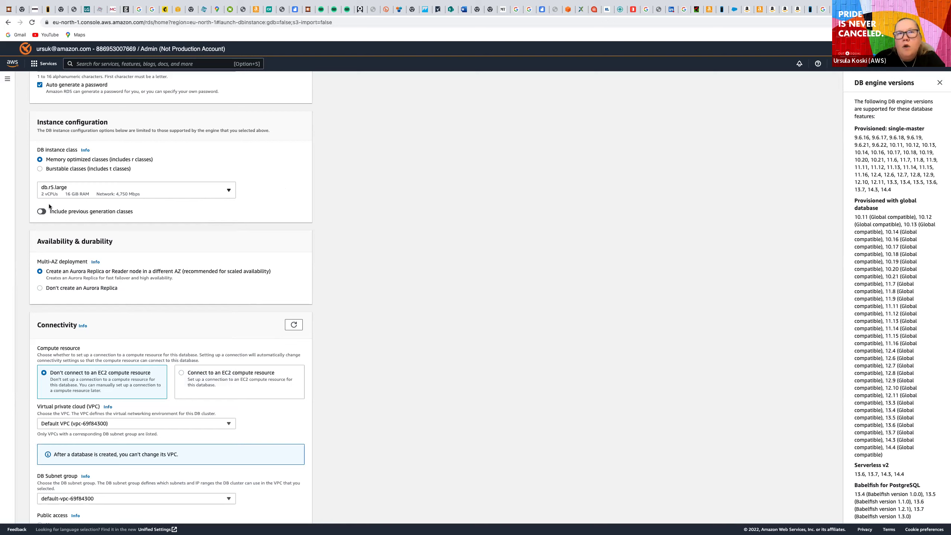
{"action": "left_click", "coordinate": [42, 213]}
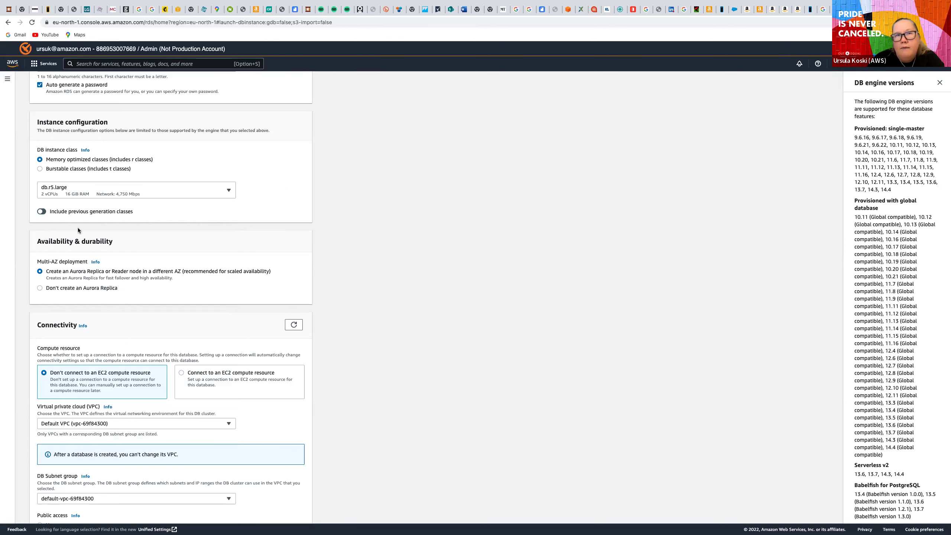
Switch the Multi-AZ deployment to no Aurora Replica and back to a replica in a different AZ.
{"action": "scroll", "coordinate": [78, 227], "scroll_direction": "down", "scroll_amount": 3}
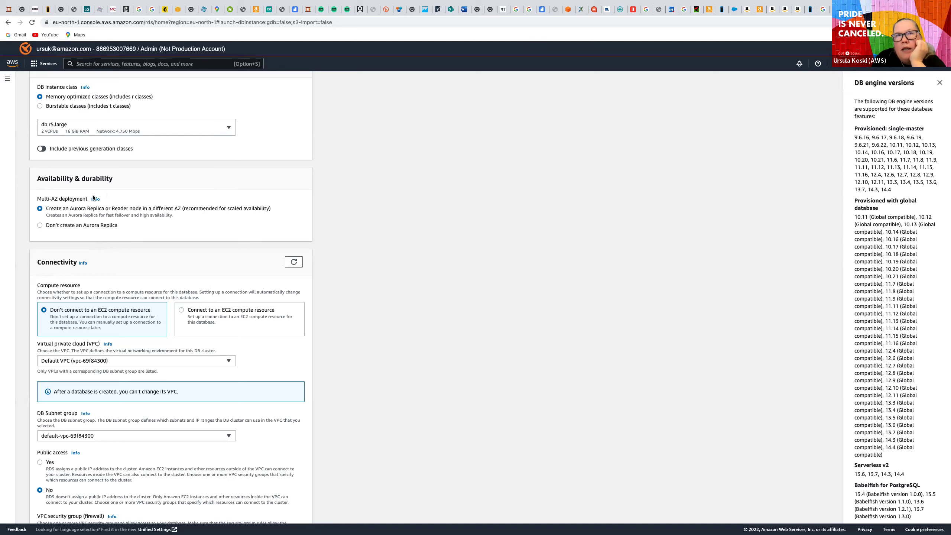
{"action": "left_click", "coordinate": [40, 226]}
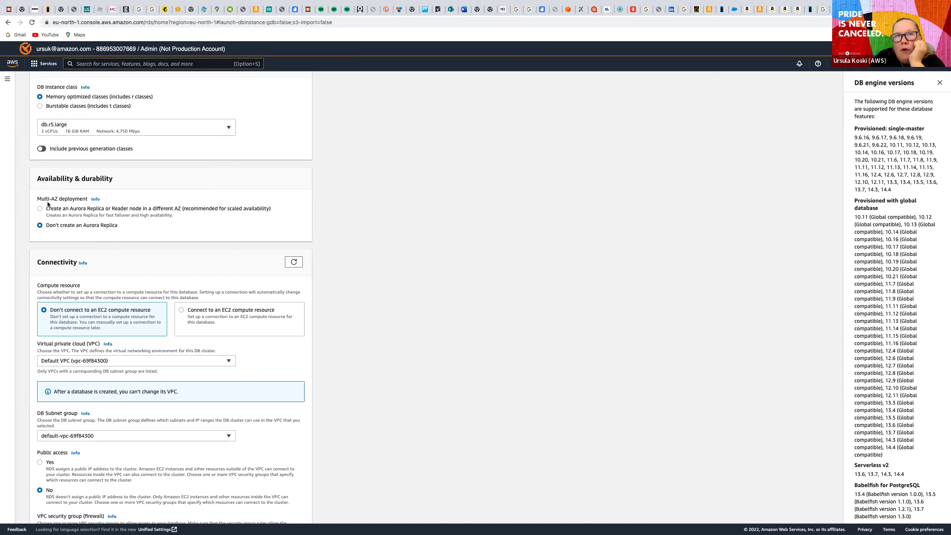
{"action": "left_click", "coordinate": [40, 209]}
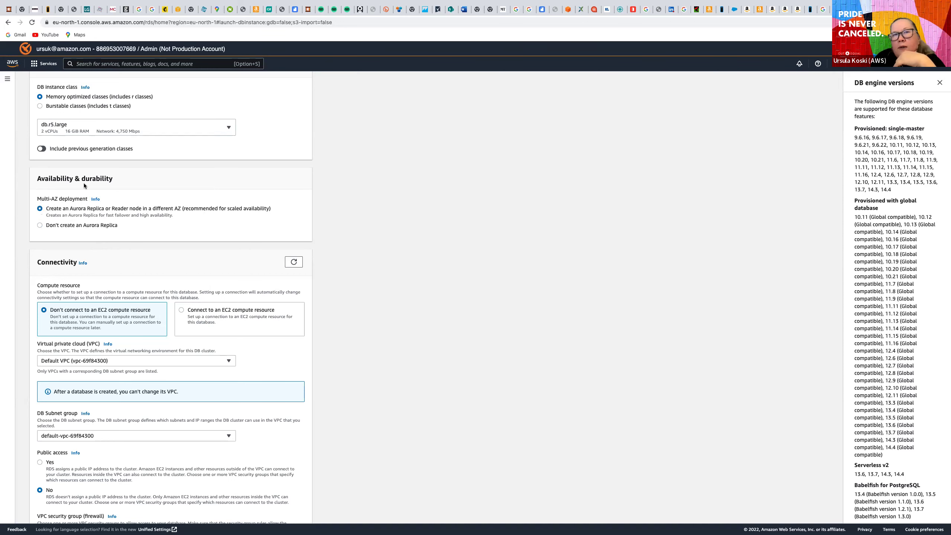
Place the cluster in the MimmitKoodaaVPC virtual private cloud with the default-vpc-06de007a697e588a1 DB subnet group.
{"action": "scroll", "coordinate": [84, 185], "scroll_direction": "down", "scroll_amount": 3}
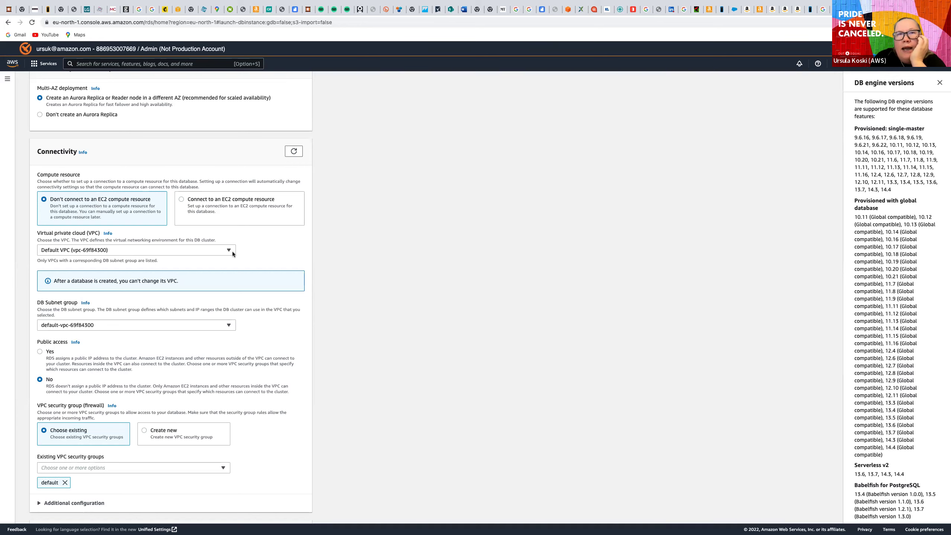
{"action": "scroll", "coordinate": [242, 252], "scroll_direction": "down", "scroll_amount": 2}
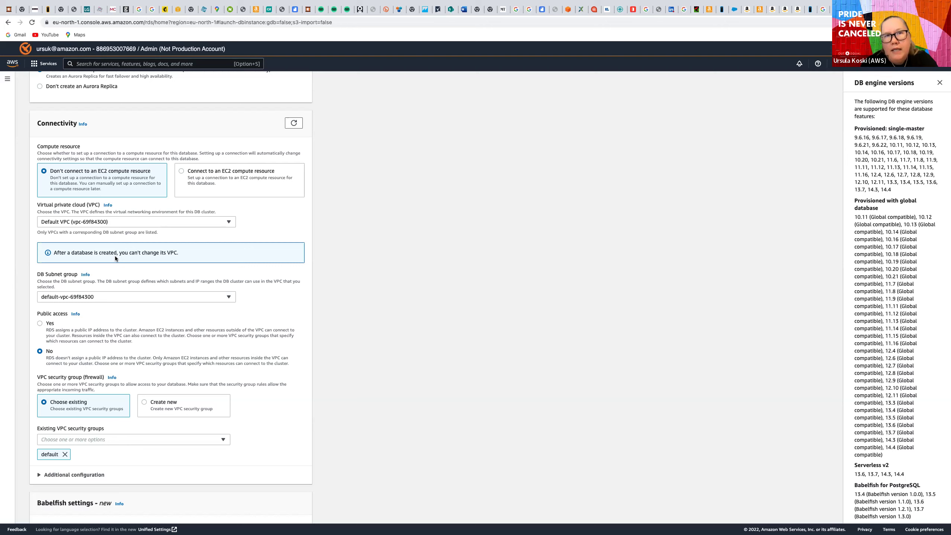
{"action": "left_click", "coordinate": [157, 215]}
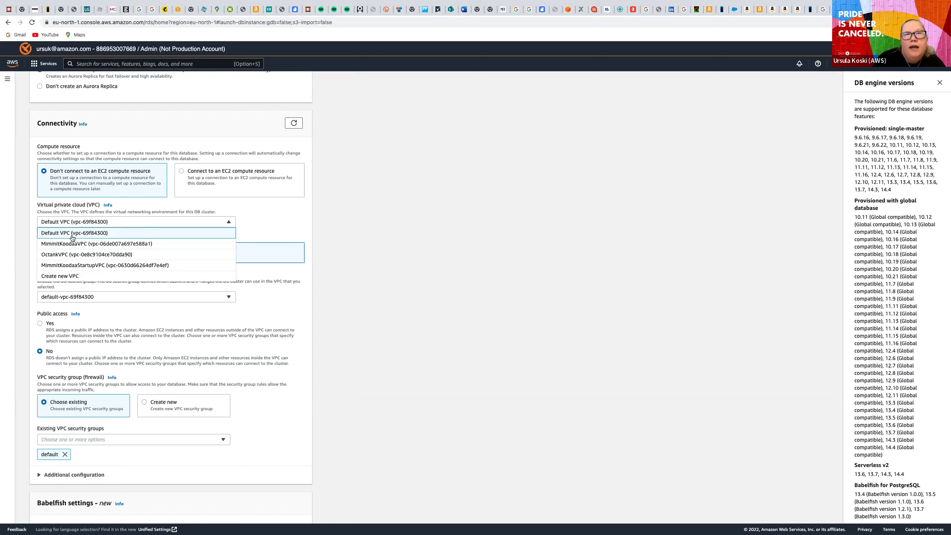
{"action": "left_click", "coordinate": [89, 244]}
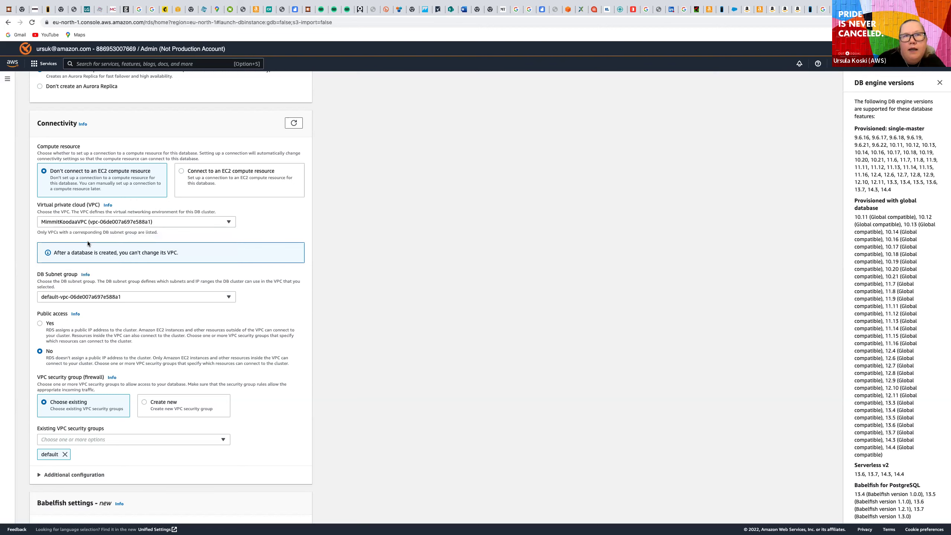
{"action": "scroll", "coordinate": [228, 270], "scroll_direction": "down", "scroll_amount": 1}
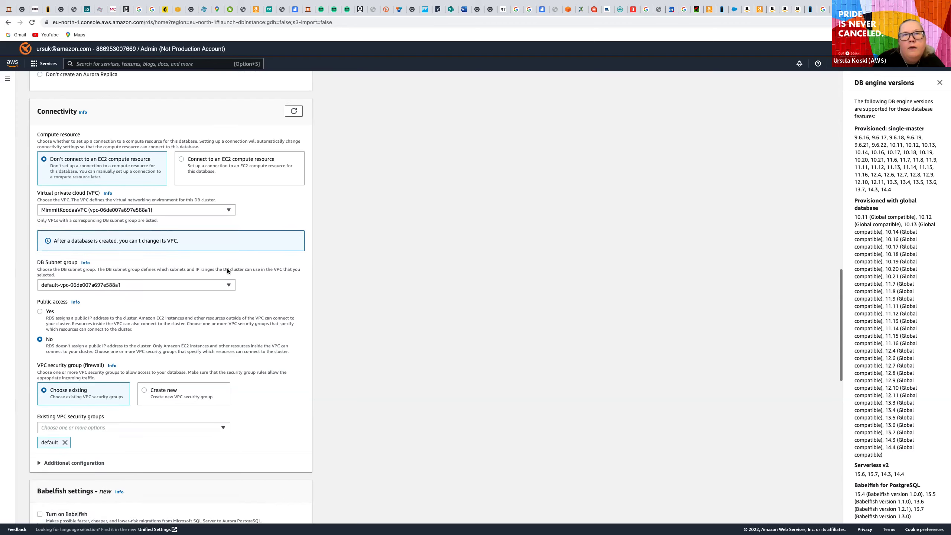
{"action": "scroll", "coordinate": [227, 268], "scroll_direction": "down", "scroll_amount": 2}
{"action": "left_click", "coordinate": [232, 244]}
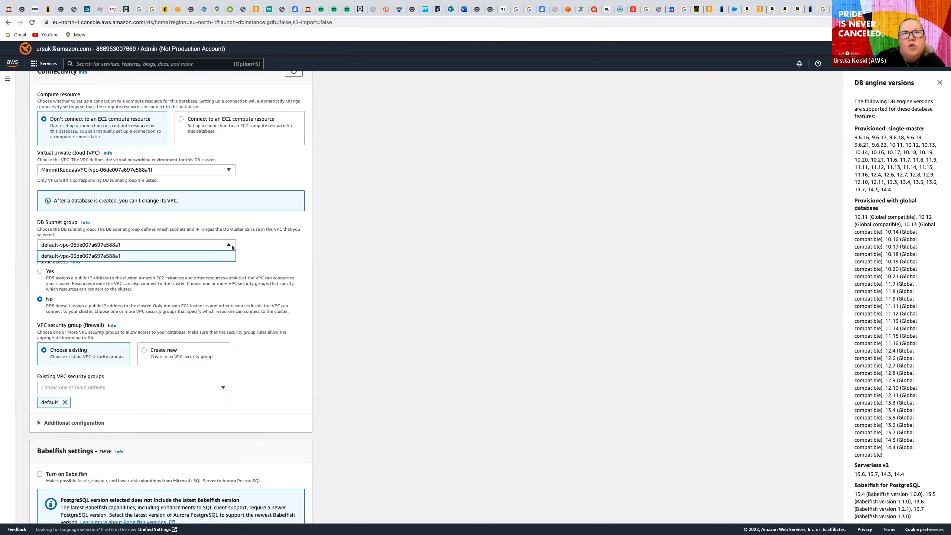
{"action": "left_click", "coordinate": [201, 257]}
Add the existing Mimmit Koodaa SG VPC security group and remove the default security group.
{"action": "scroll", "coordinate": [199, 255], "scroll_direction": "down", "scroll_amount": 4}
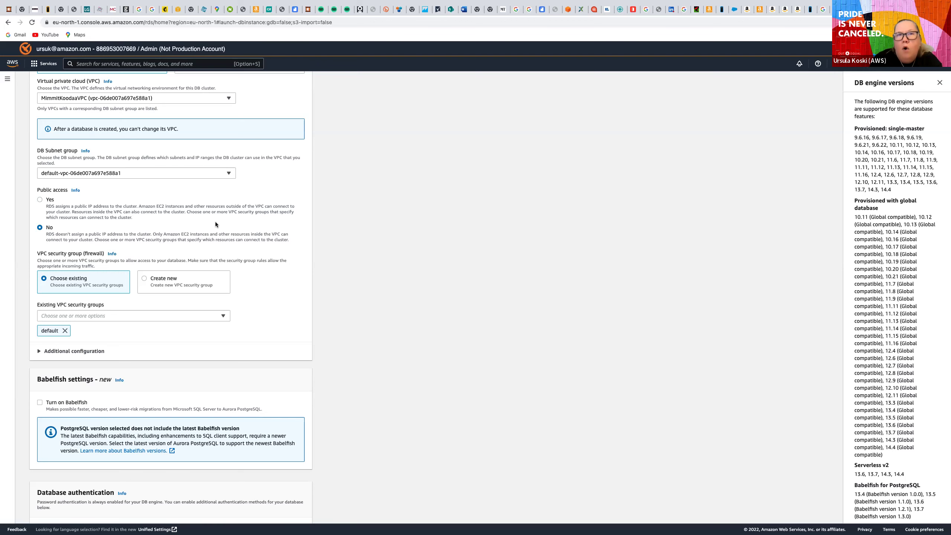
{"action": "scroll", "coordinate": [216, 224], "scroll_direction": "down", "scroll_amount": 3}
{"action": "scroll", "coordinate": [216, 224], "scroll_direction": "down", "scroll_amount": 1}
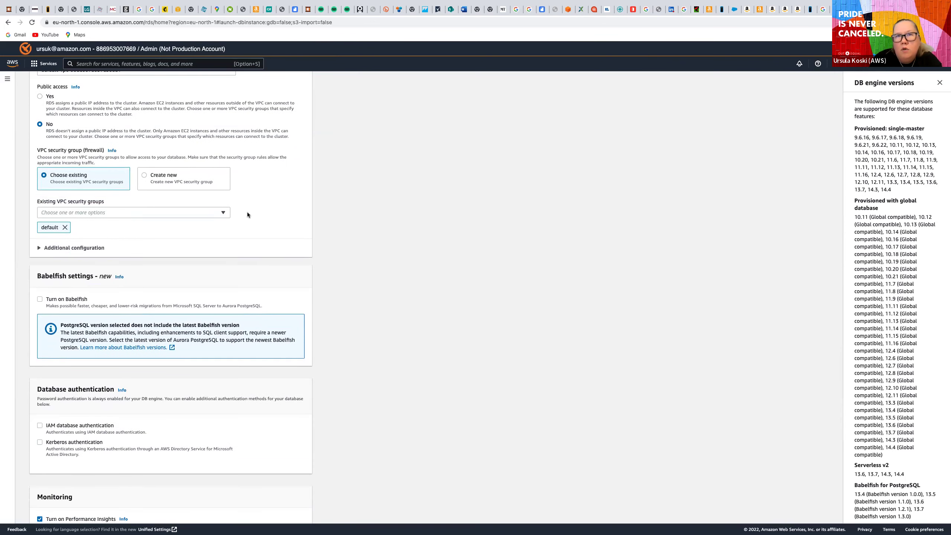
{"action": "left_click", "coordinate": [226, 216]}
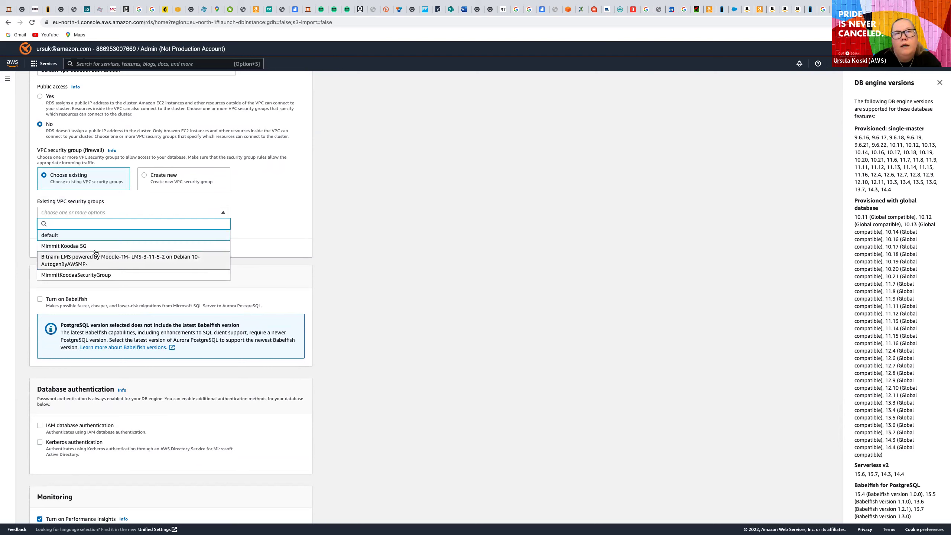
{"action": "left_click", "coordinate": [84, 247]}
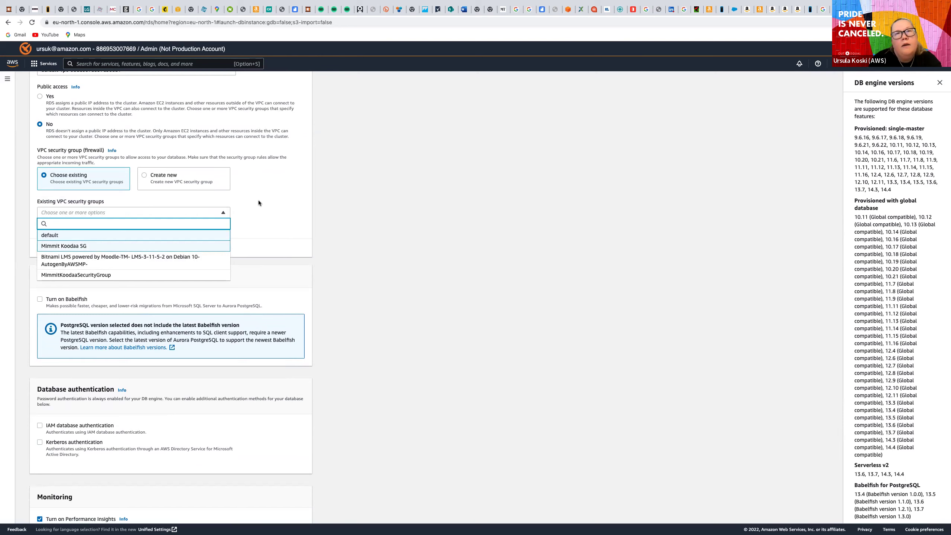
{"action": "left_click", "coordinate": [257, 201]}
{"action": "left_click", "coordinate": [65, 229]}
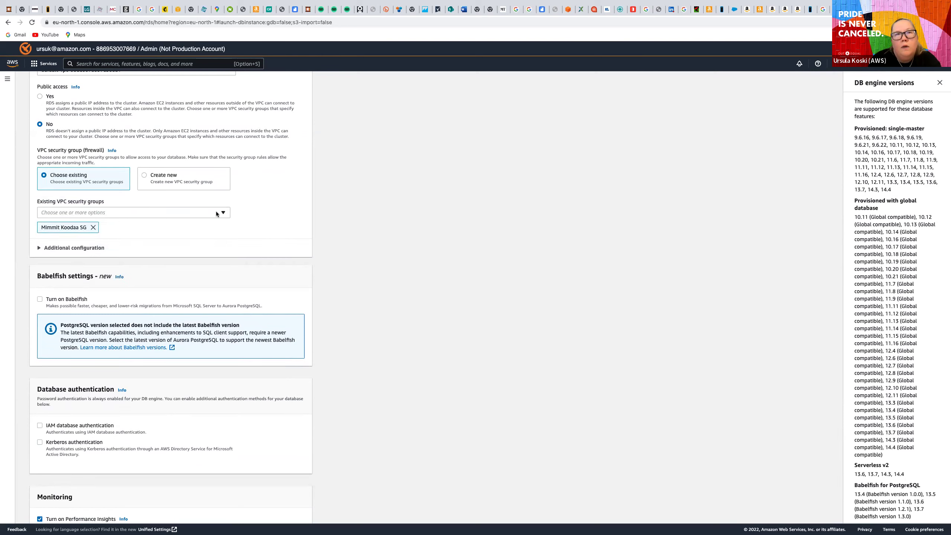
Expand the additional connectivity configuration and examine the database port.
{"action": "left_click", "coordinate": [39, 248]}
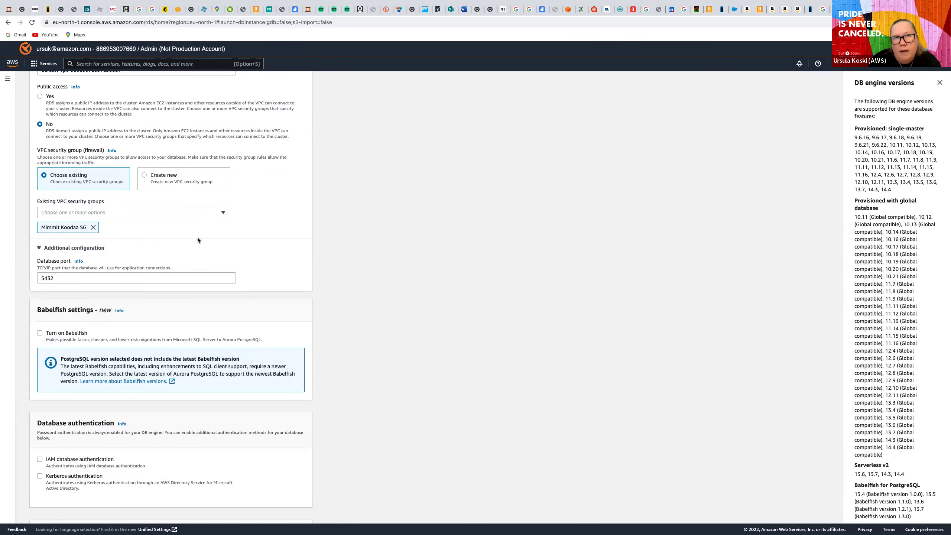
{"action": "scroll", "coordinate": [198, 240], "scroll_direction": "down", "scroll_amount": 5}
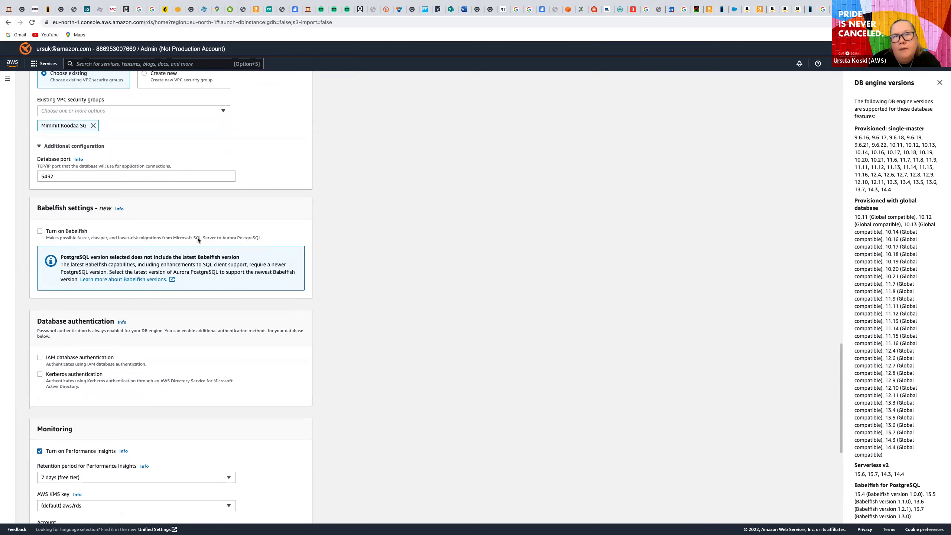
{"action": "left_click", "coordinate": [99, 176]}
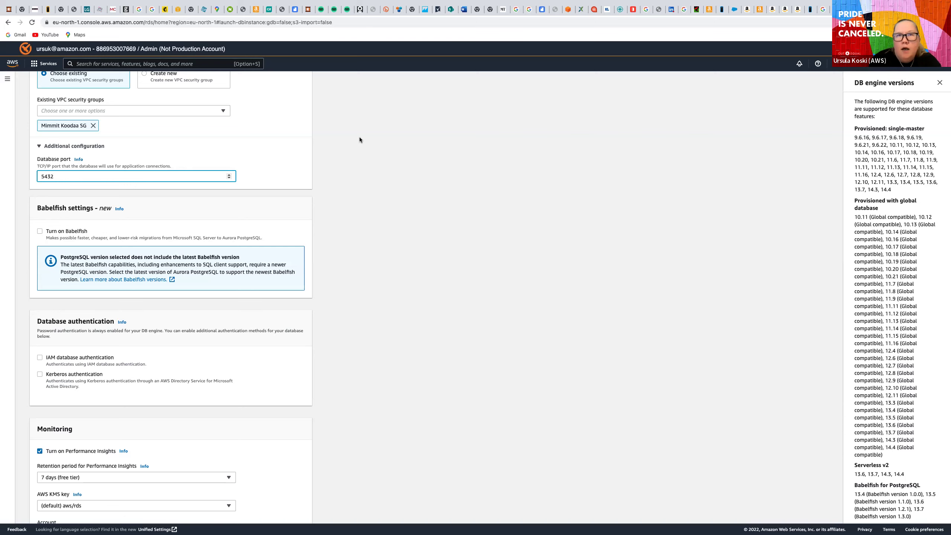
Set the Performance Insights retention period to 1 month in the Monitoring settings.
{"action": "scroll", "coordinate": [360, 140], "scroll_direction": "down", "scroll_amount": 5}
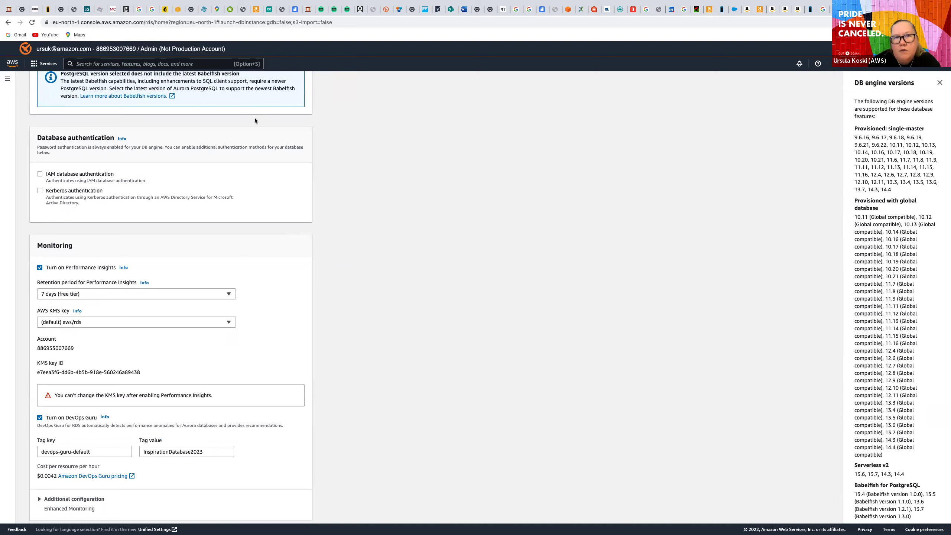
{"action": "scroll", "coordinate": [158, 220], "scroll_direction": "down", "scroll_amount": 5}
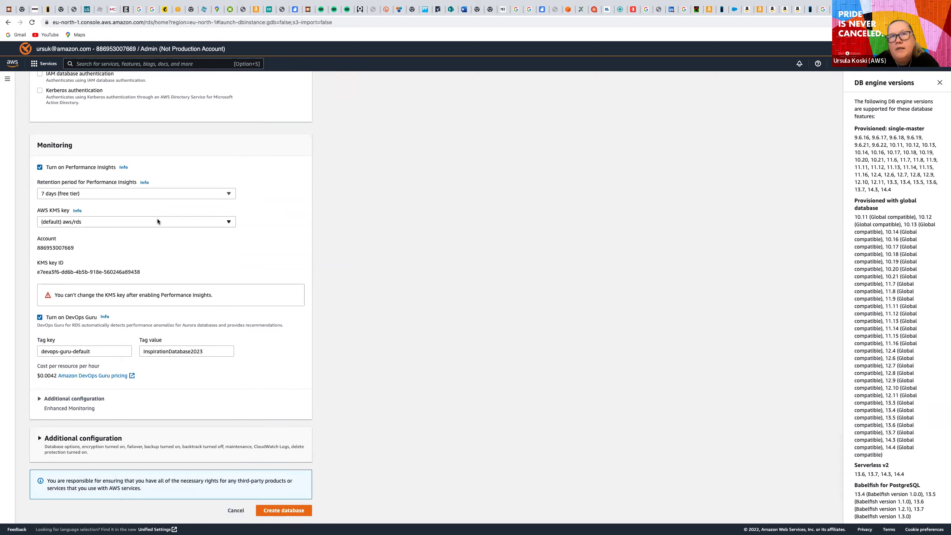
{"action": "left_click", "coordinate": [226, 197]}
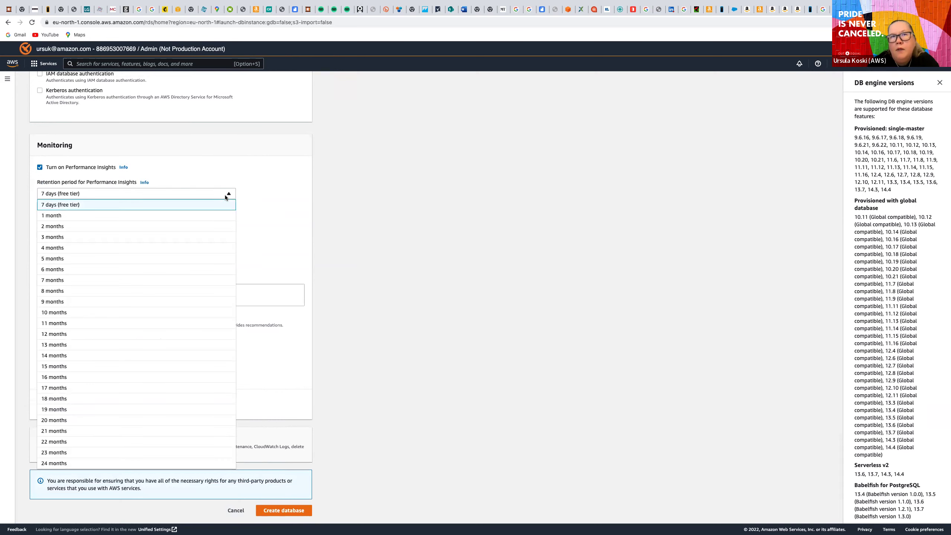
{"action": "left_click", "coordinate": [72, 205]}
{"action": "left_click", "coordinate": [126, 196]}
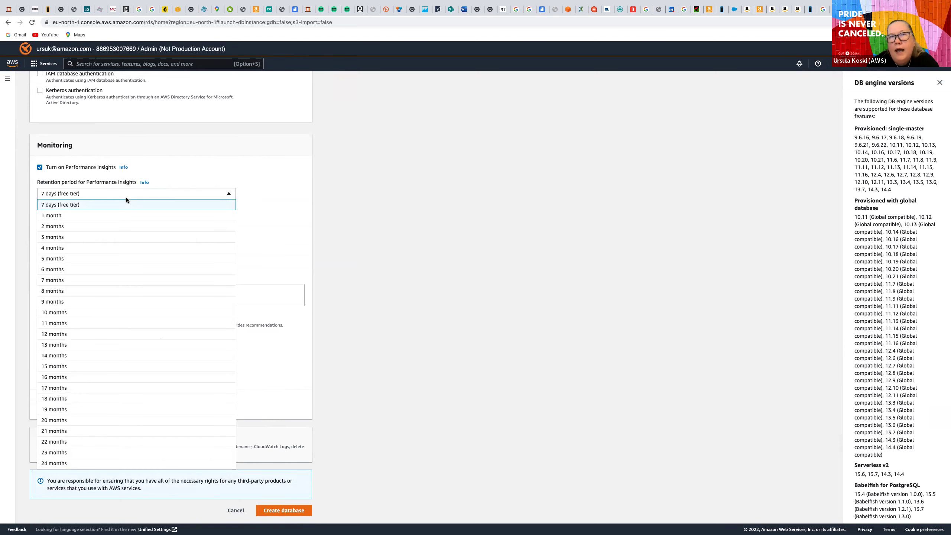
{"action": "left_click", "coordinate": [122, 216]}
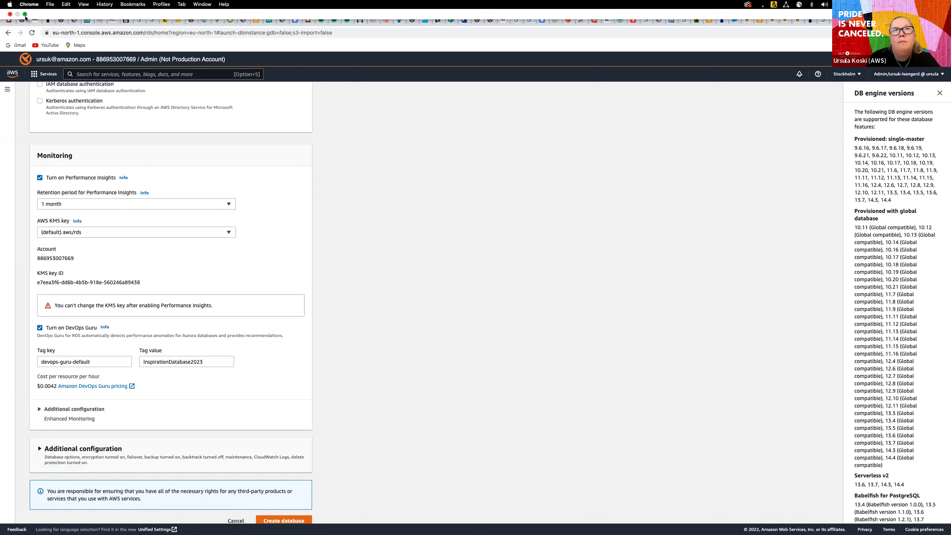
Take the browser window out of full screen and expand the cluster's main additional configuration section below Monitoring.
{"action": "mouse_move", "coordinate": [27, 14]}
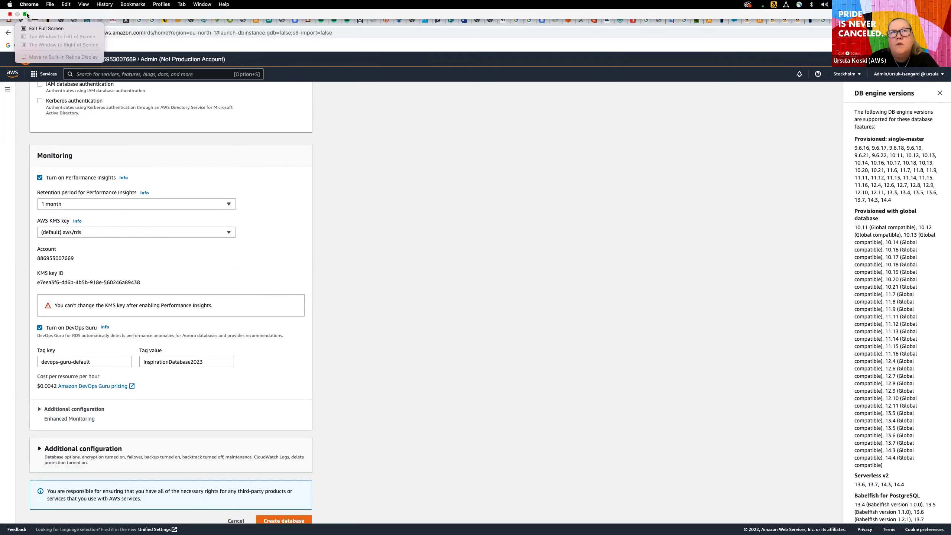
{"action": "left_click", "coordinate": [28, 15]}
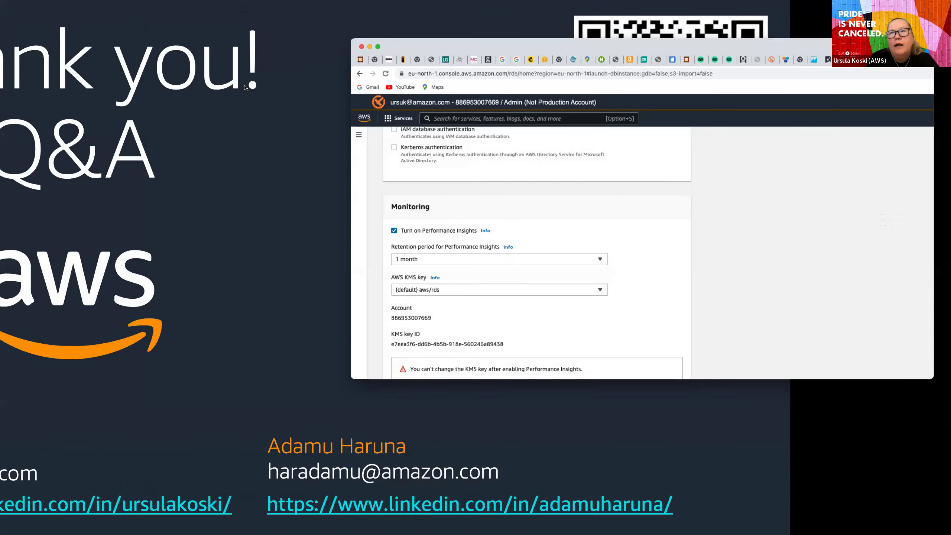
{"action": "scroll", "coordinate": [683, 244], "scroll_direction": "down", "scroll_amount": 6}
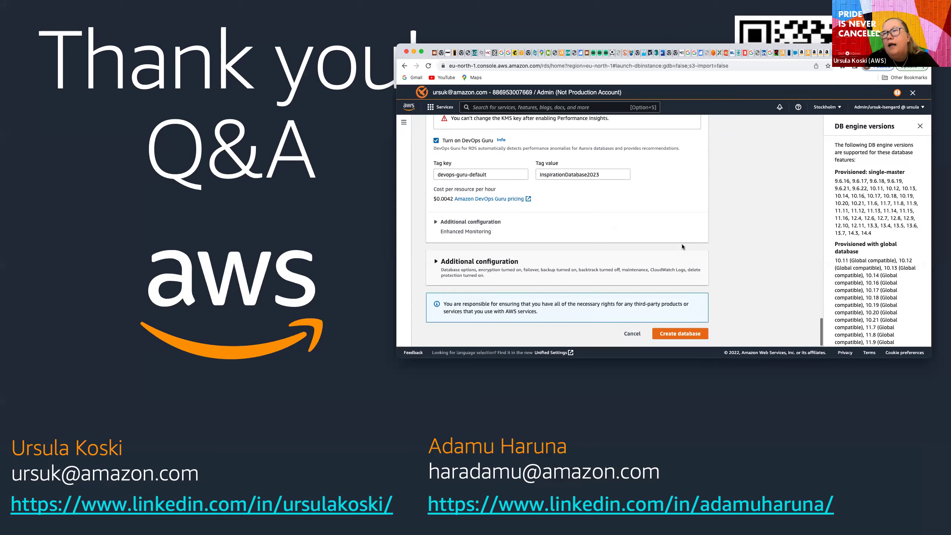
{"action": "left_click", "coordinate": [436, 261]}
Switch the maintenance window setting to choosing a specific window.
{"action": "scroll", "coordinate": [544, 264], "scroll_direction": "down", "scroll_amount": 15}
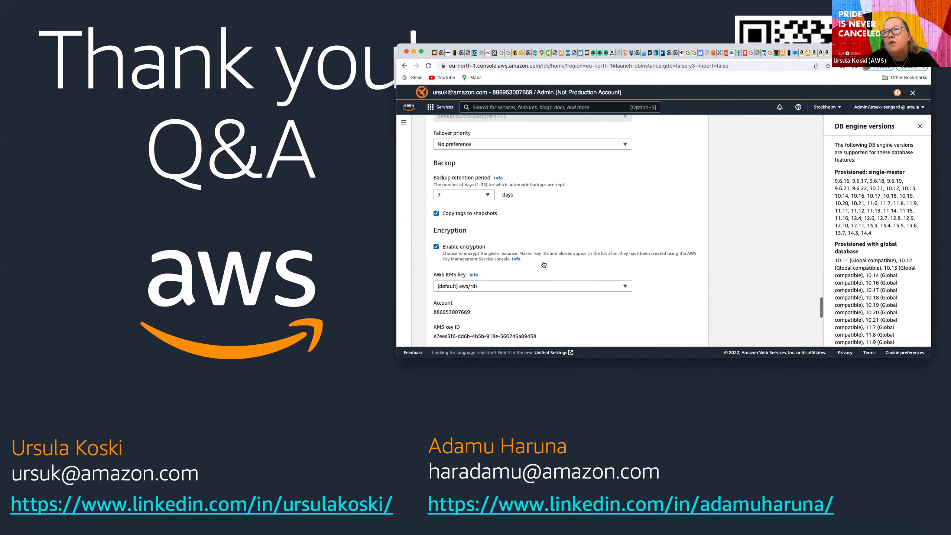
{"action": "scroll", "coordinate": [542, 261], "scroll_direction": "down", "scroll_amount": 5}
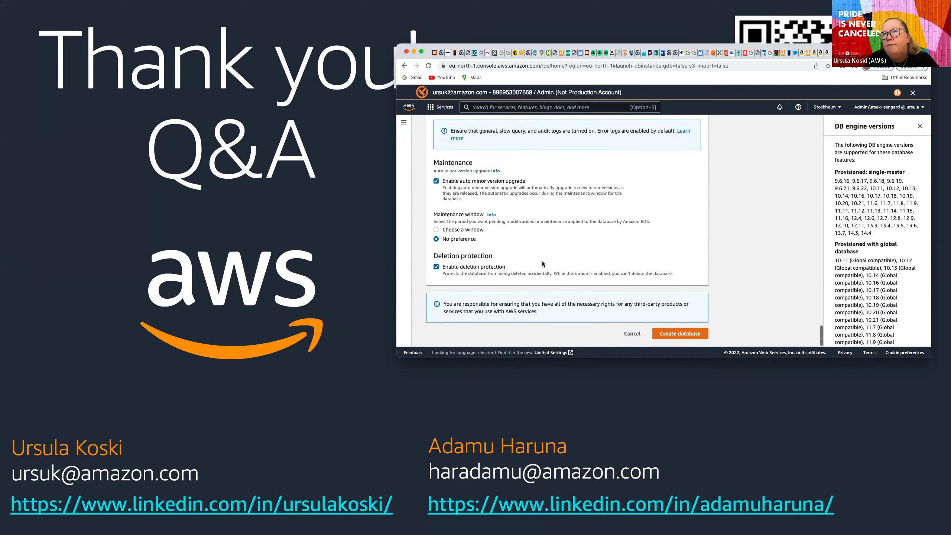
{"action": "left_click", "coordinate": [463, 230]}
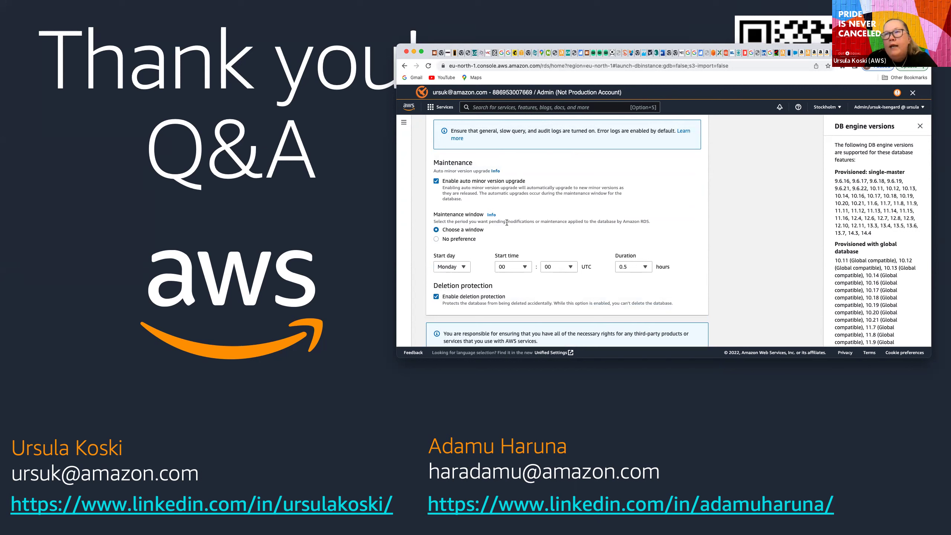